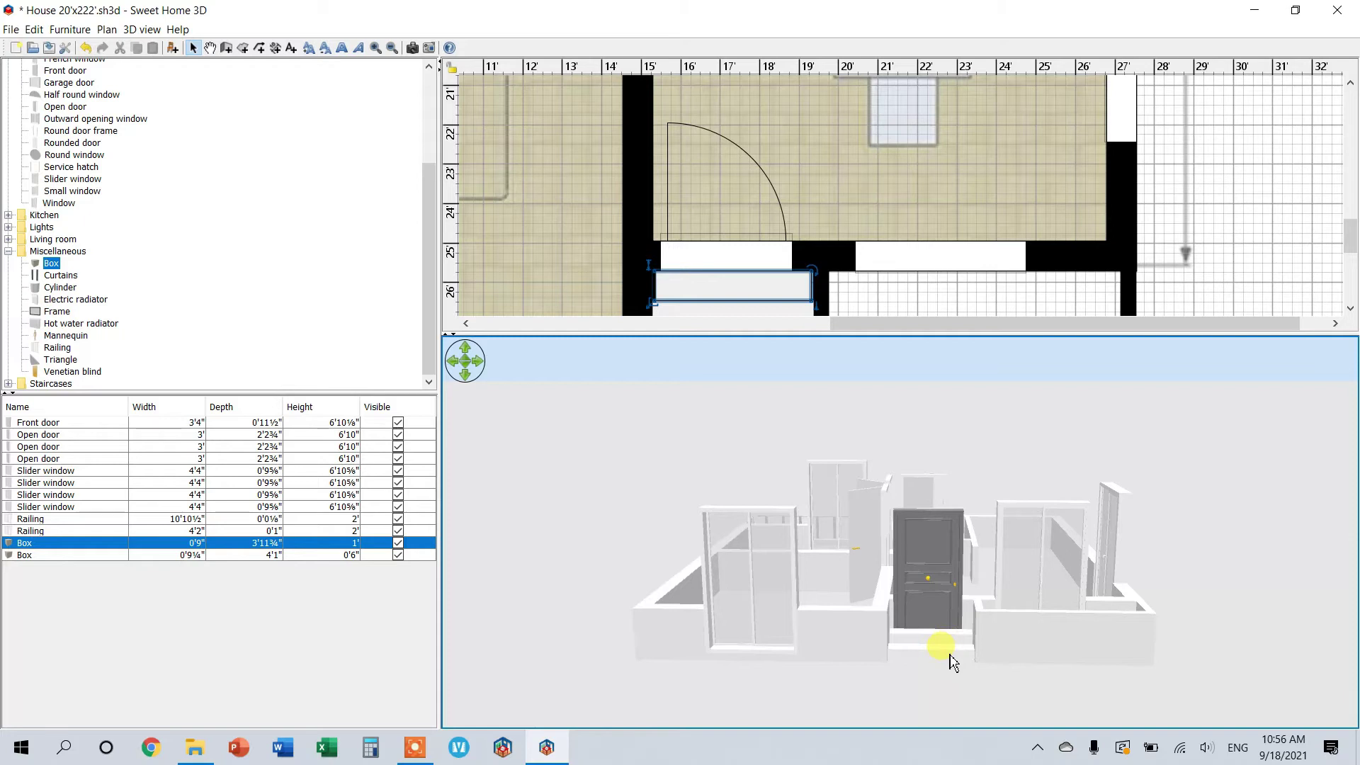
Orbit the 3D view so the house's railing side faces forward.
mouse_move(950, 652)
mouse_down()
mouse_move(1001, 664)
mouse_move(986, 659)
mouse_up()
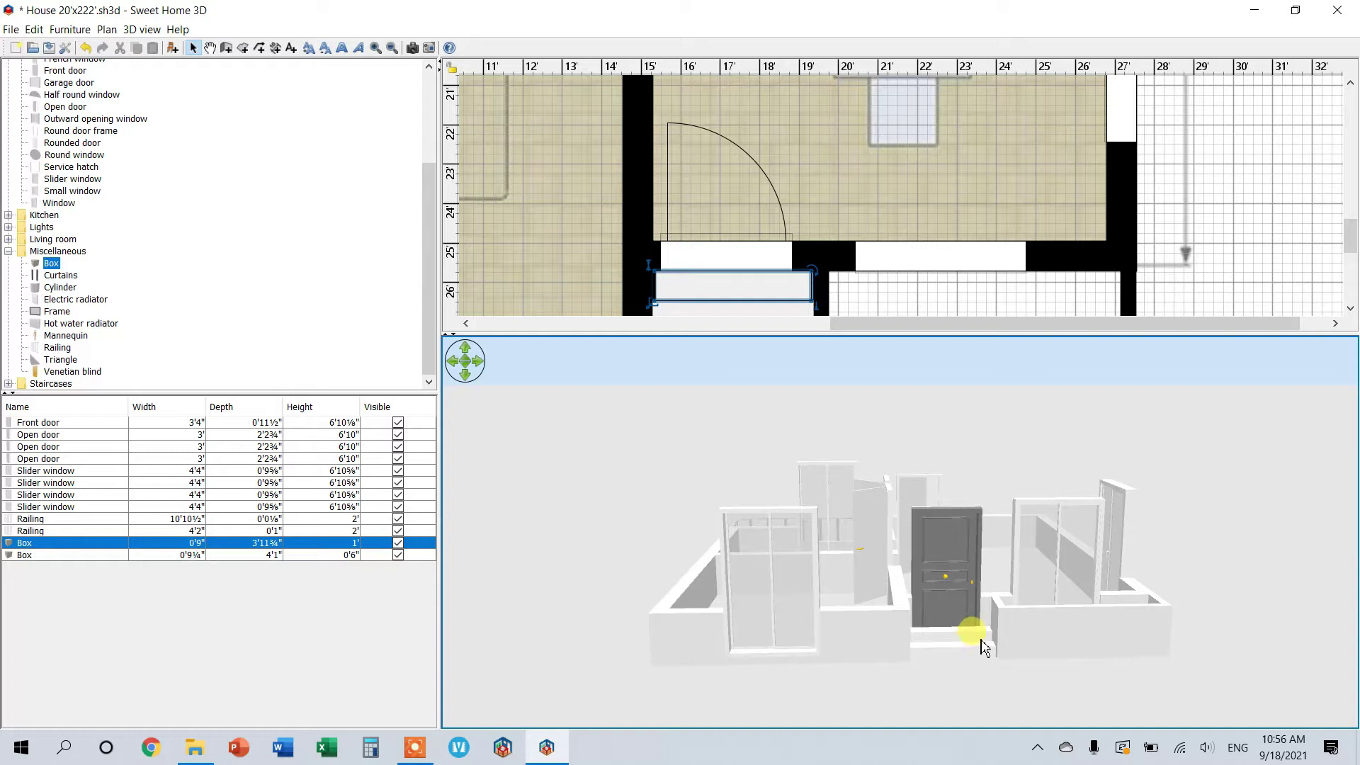
mouse_move(982, 644)
mouse_down()
mouse_move(1032, 644)
mouse_move(1002, 638)
mouse_up()
drag(878, 635, 1027, 632)
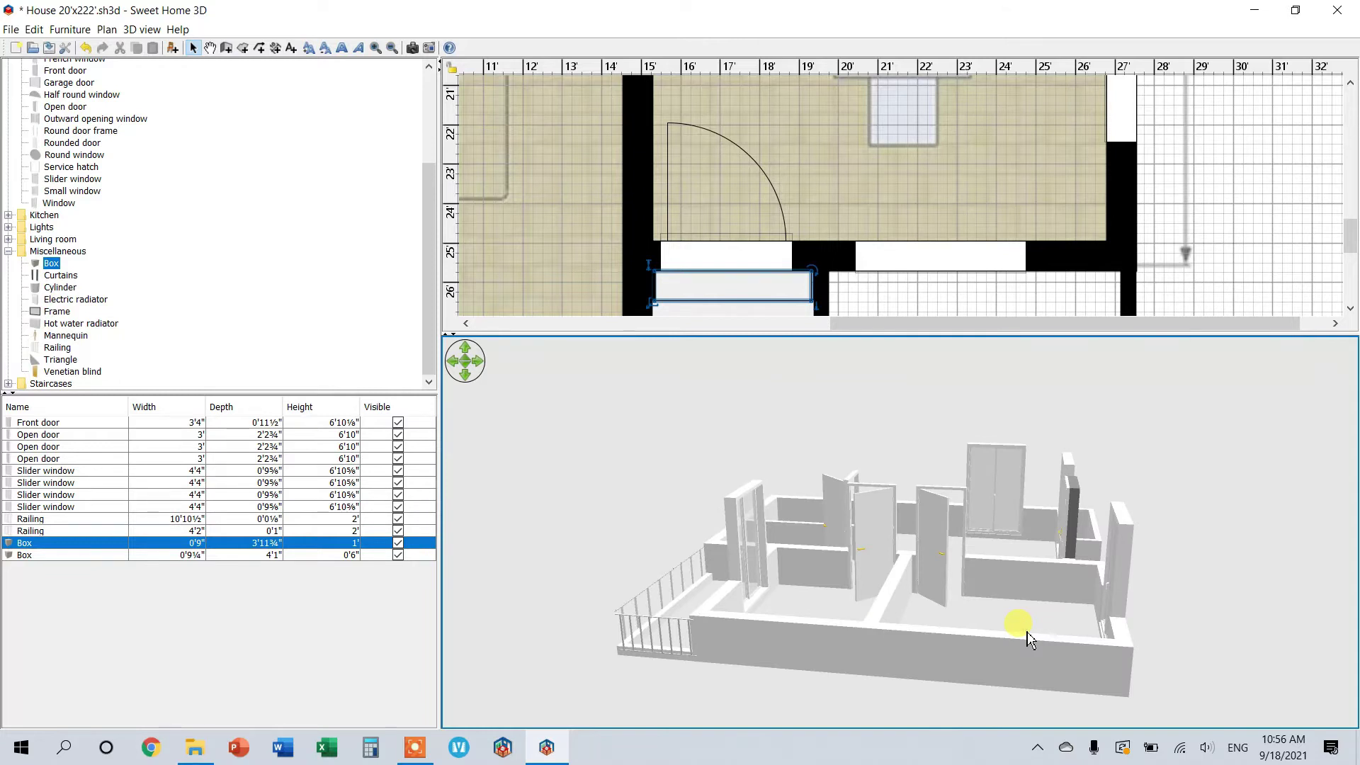
mouse_move(1031, 625)
mouse_down()
mouse_move(1116, 624)
mouse_move(880, 613)
mouse_move(1102, 618)
mouse_move(950, 607)
mouse_up()
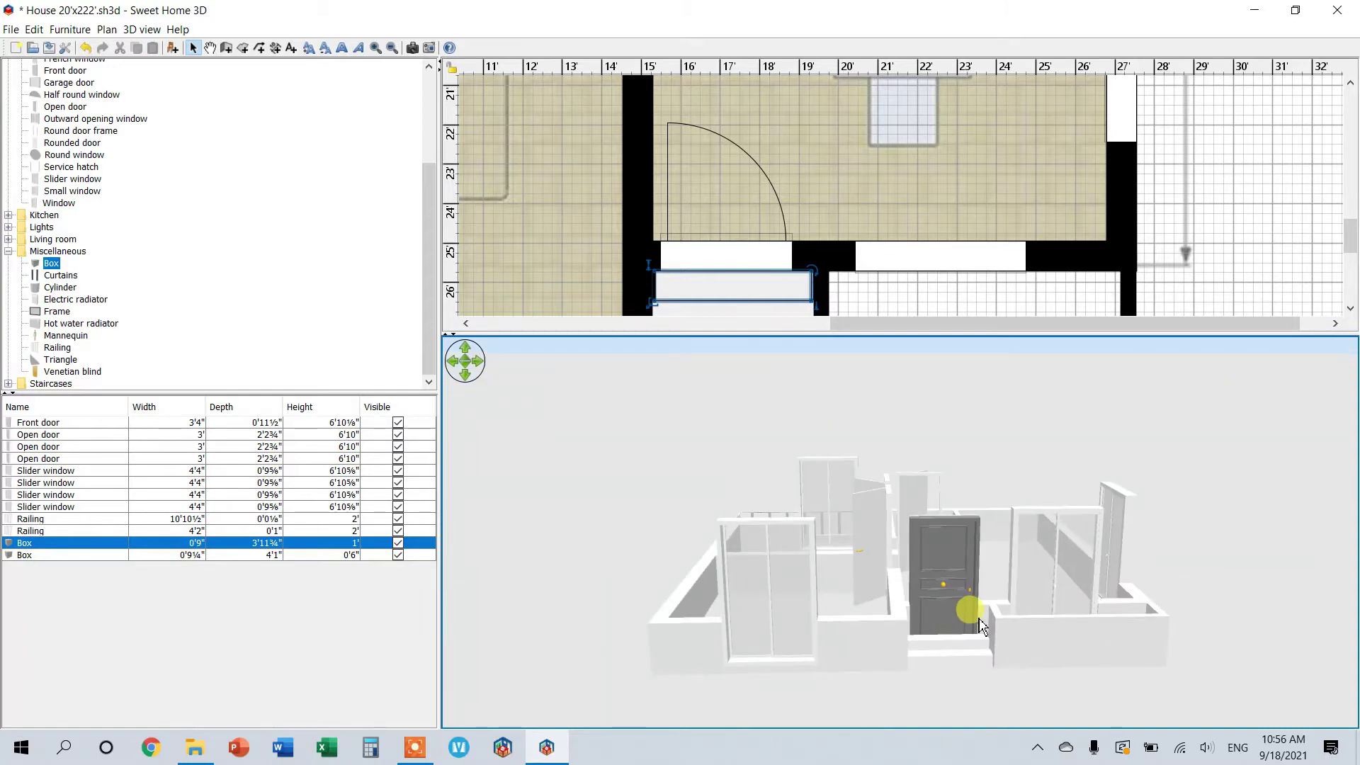
Delete the two step boxes in front of the door from the plan.
click(782, 294)
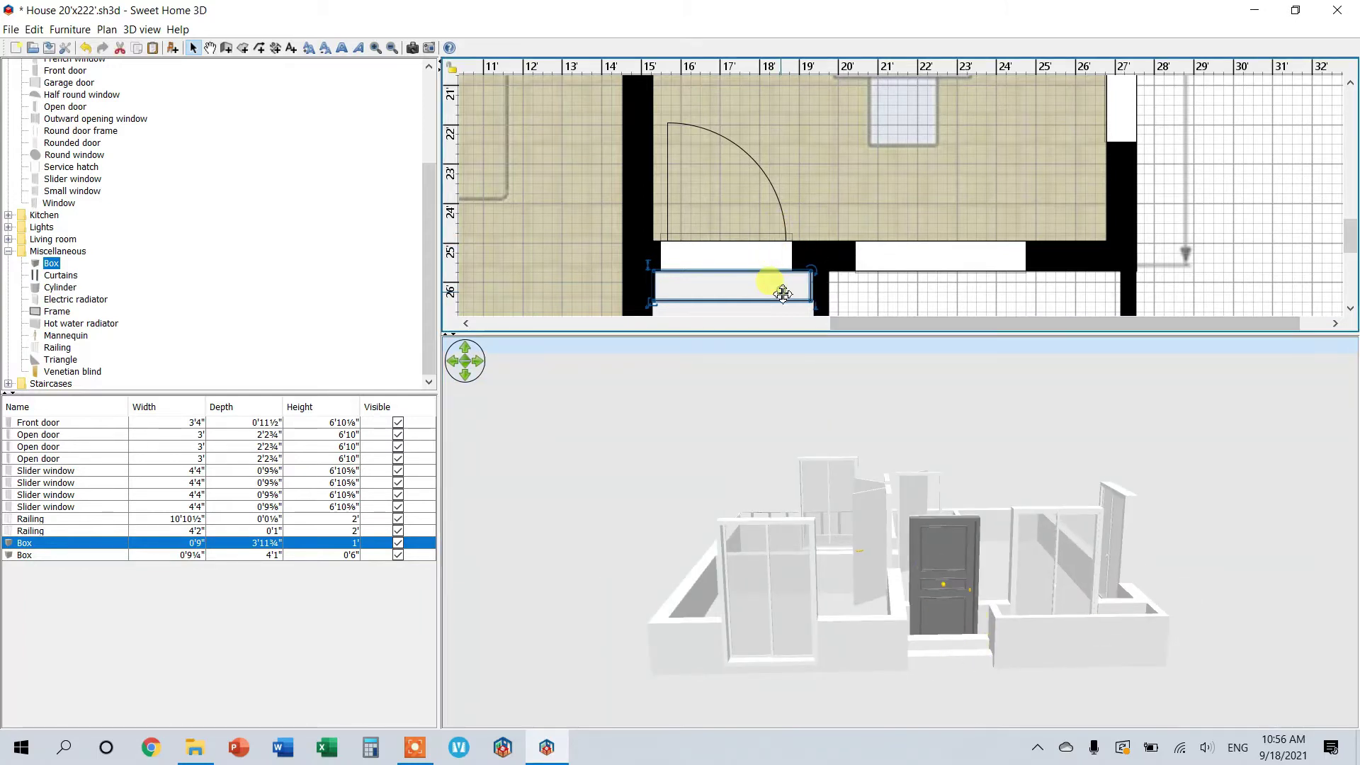
key(Delete)
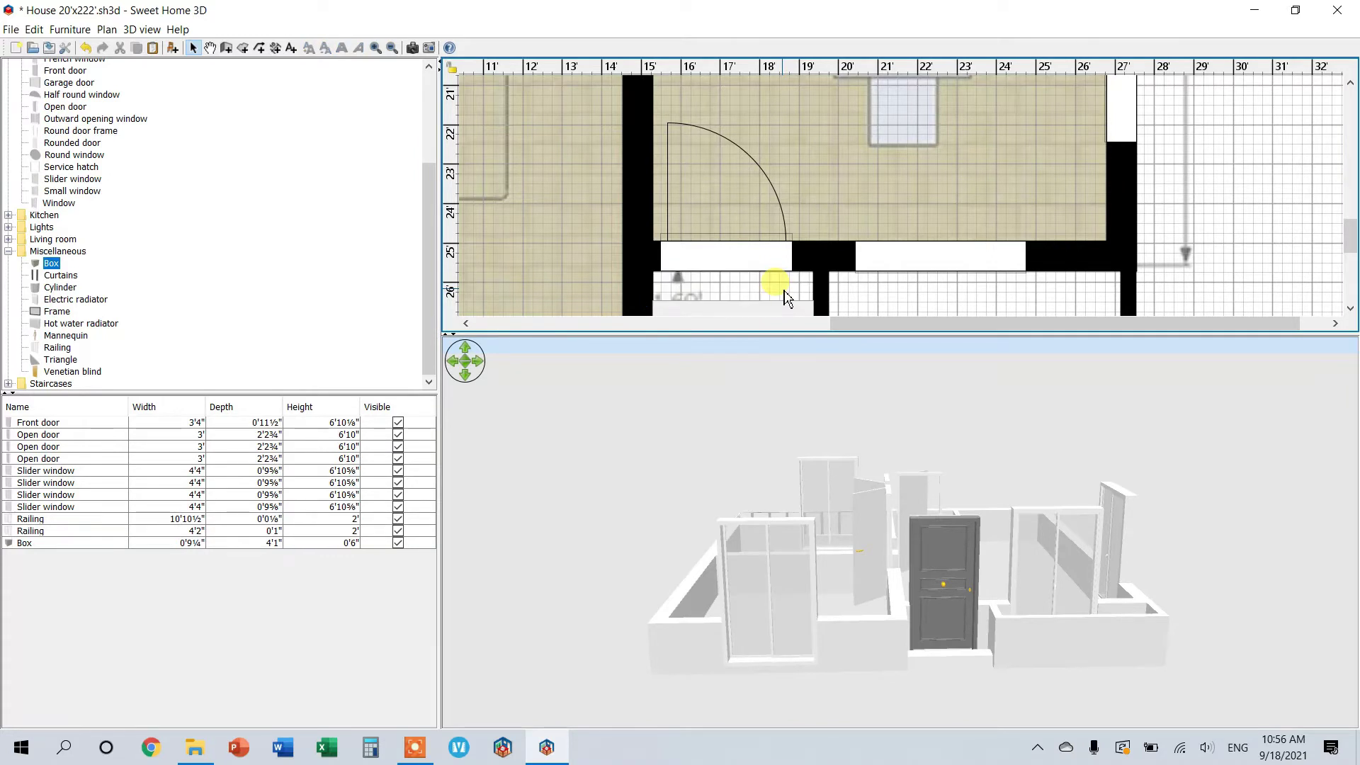
click(789, 305)
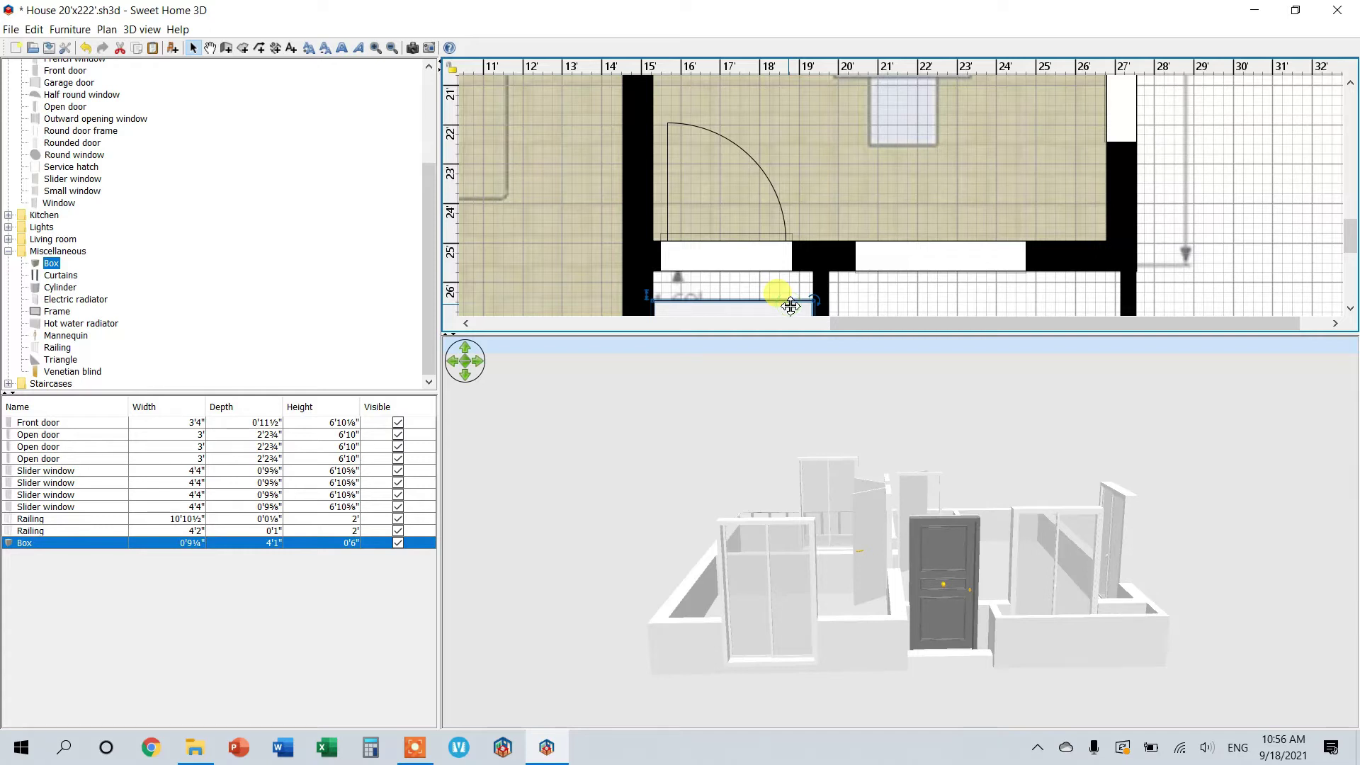
key(Delete)
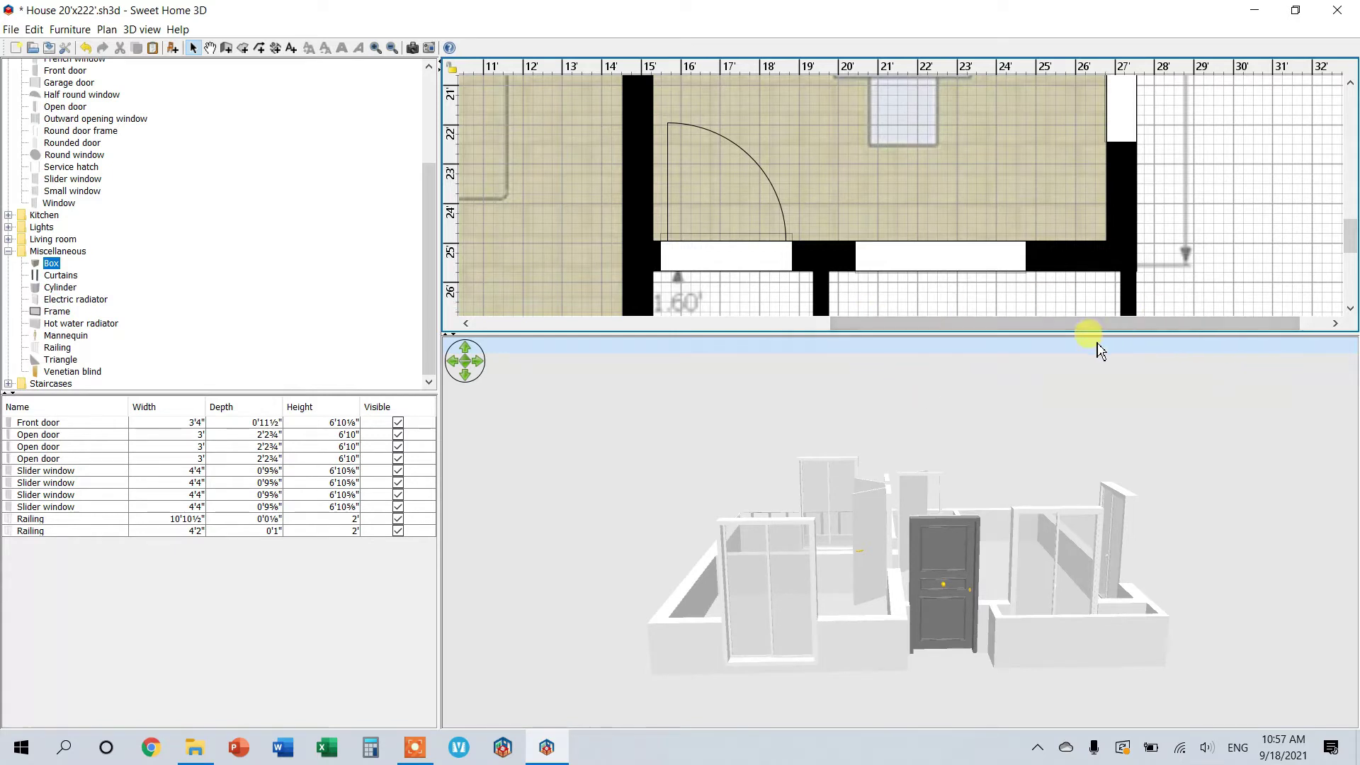
Orbit the house and drag the plan/3D splitter up to enlarge the 3D view.
mouse_move(896, 482)
mouse_down()
mouse_move(1014, 590)
mouse_move(835, 607)
mouse_move(683, 567)
mouse_move(732, 577)
mouse_move(705, 562)
mouse_move(696, 577)
mouse_move(717, 556)
mouse_move(929, 596)
mouse_move(719, 561)
mouse_move(865, 410)
mouse_up()
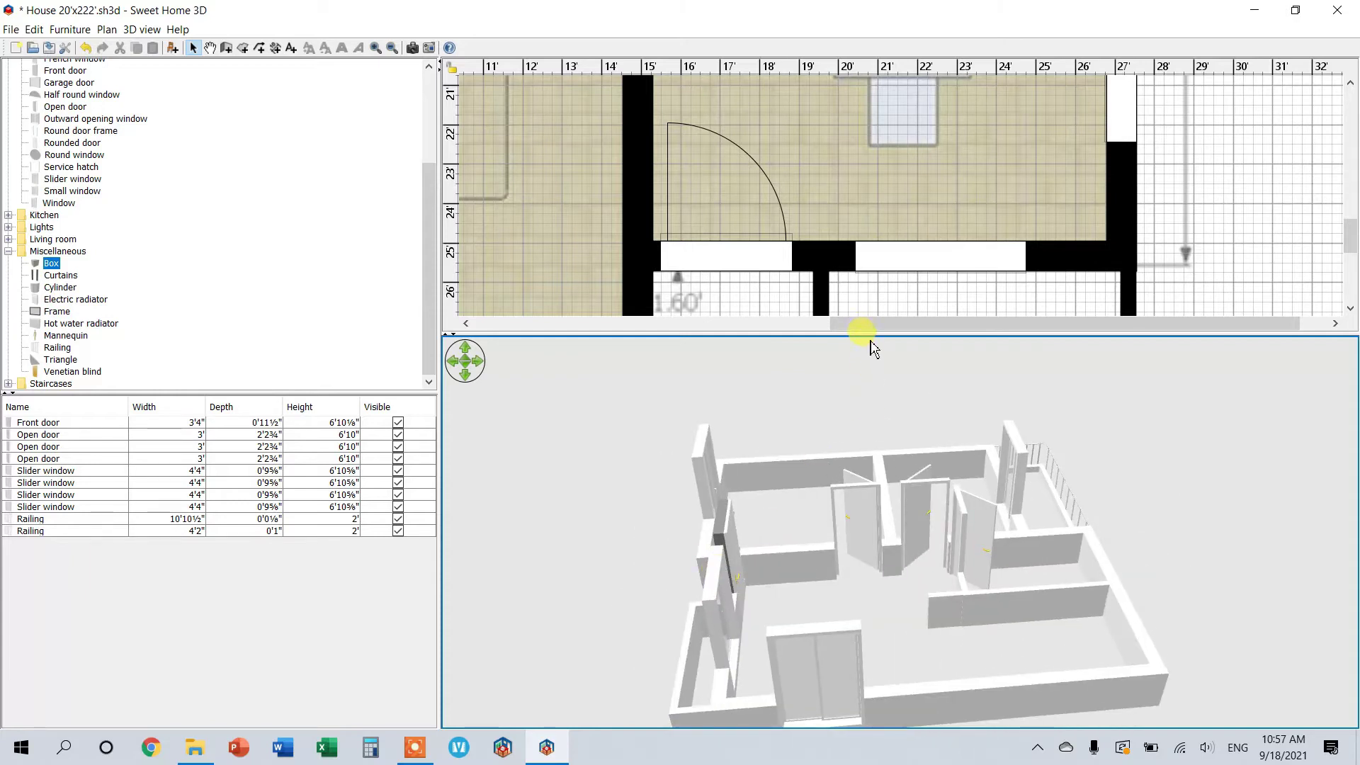
drag(871, 383, 911, 435)
mouse_move(1173, 464)
mouse_down()
mouse_move(1147, 436)
mouse_move(950, 456)
mouse_up()
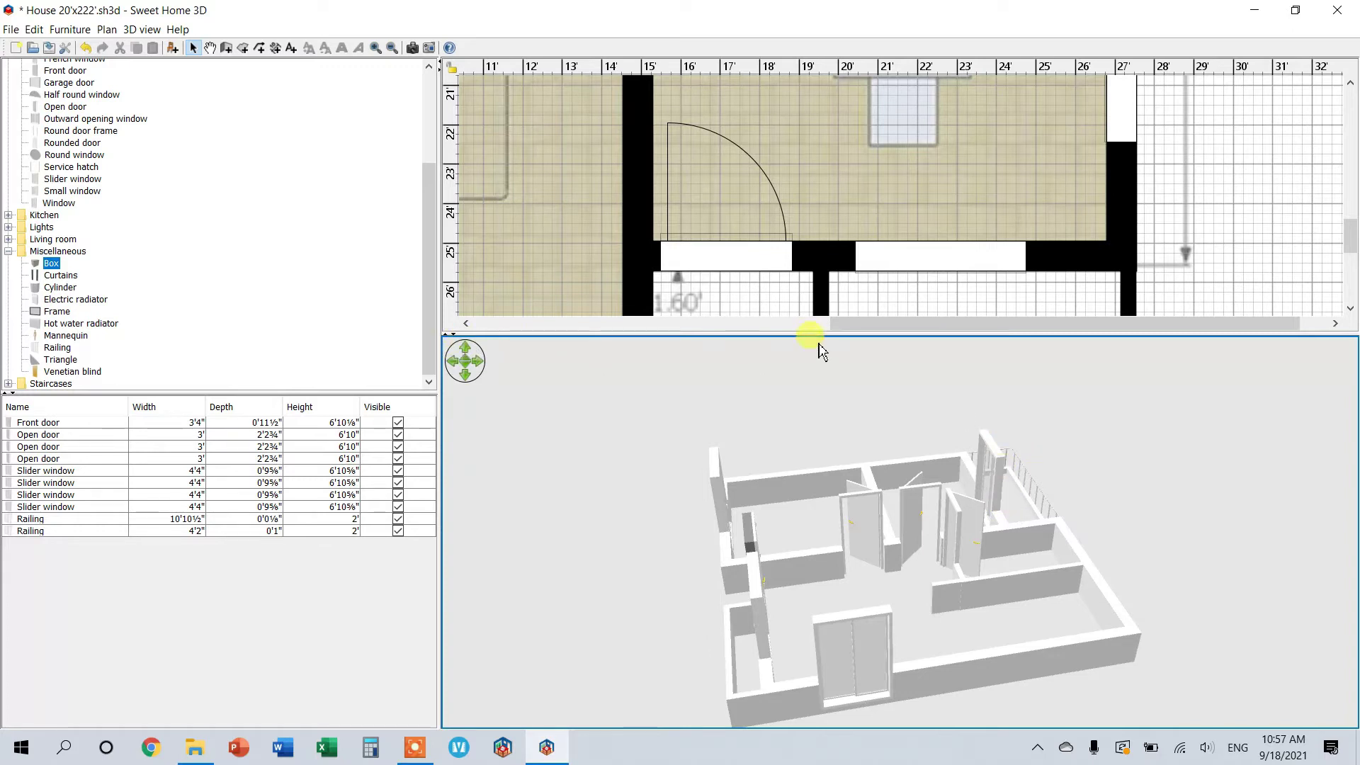
drag(815, 332, 815, 139)
mouse_move(853, 443)
mouse_down()
mouse_move(941, 461)
mouse_move(889, 474)
mouse_move(926, 494)
mouse_move(1011, 461)
mouse_move(1124, 470)
mouse_move(925, 529)
mouse_move(636, 510)
mouse_move(607, 492)
mouse_move(992, 528)
mouse_move(1012, 435)
mouse_move(1041, 428)
mouse_move(1207, 469)
mouse_up()
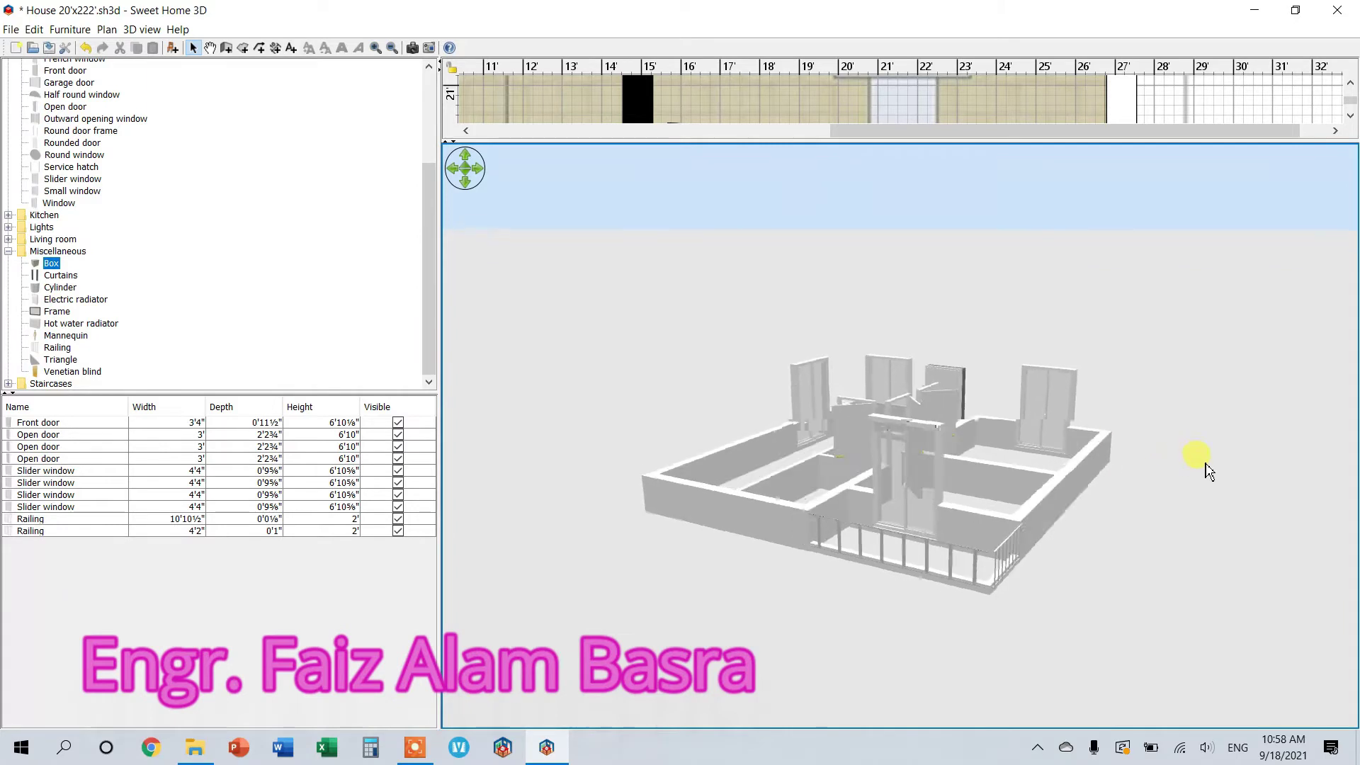